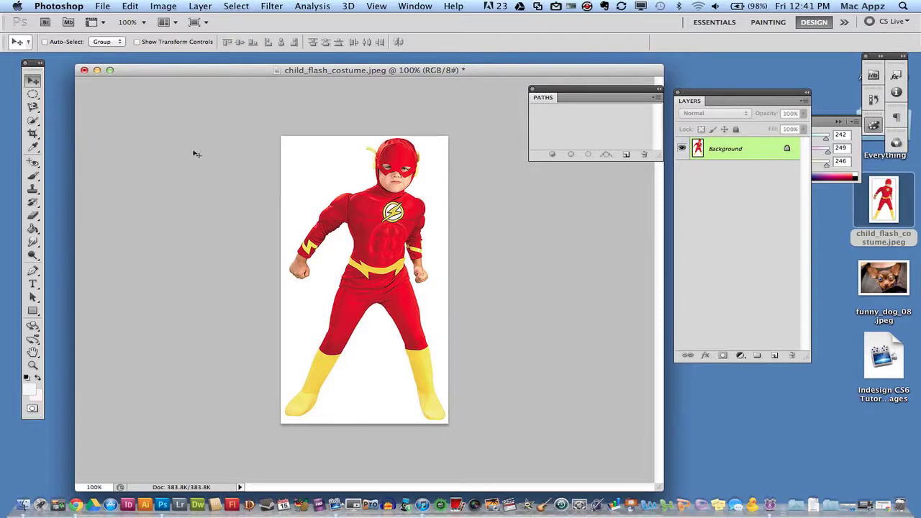
Step: Replace the Brush tool's current brushes with the Assorted Brushes set and pick the 28 px scattered-strokes tip
{"action": "left_click", "coordinate": [33, 177]}
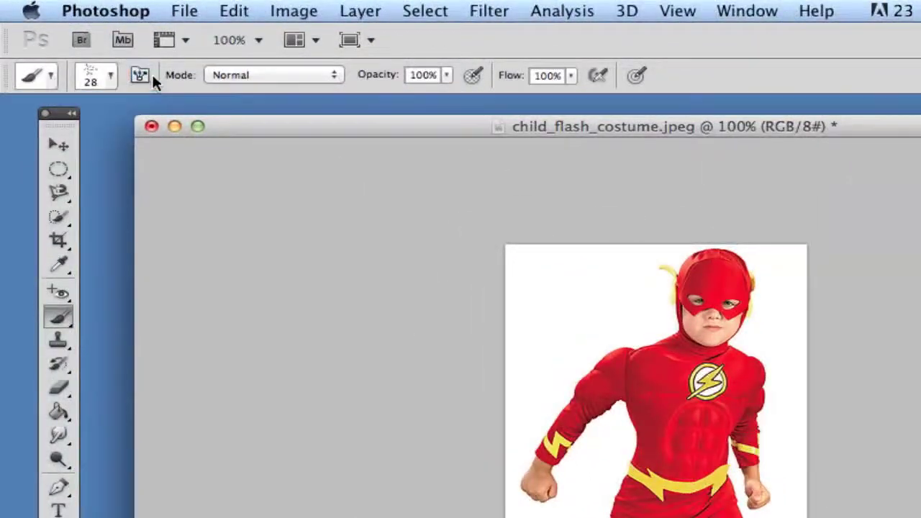
{"action": "left_click", "coordinate": [112, 75]}
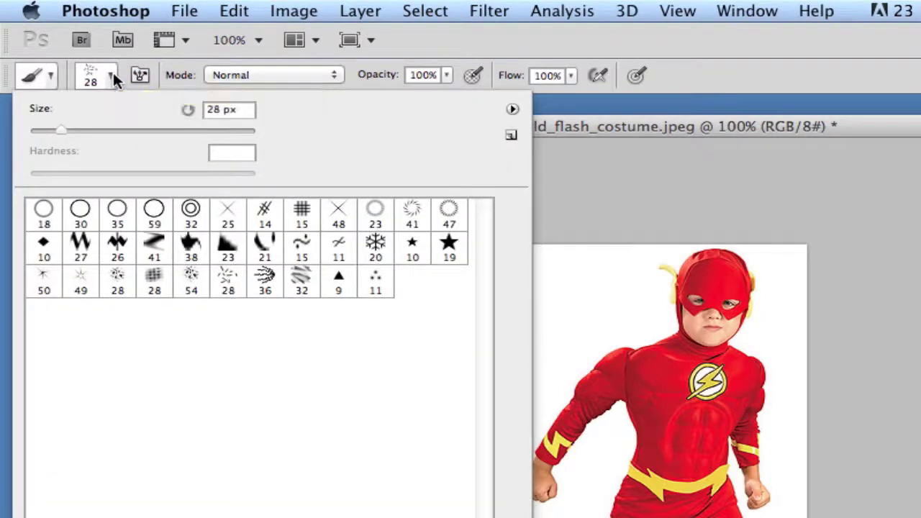
{"action": "left_click", "coordinate": [512, 110]}
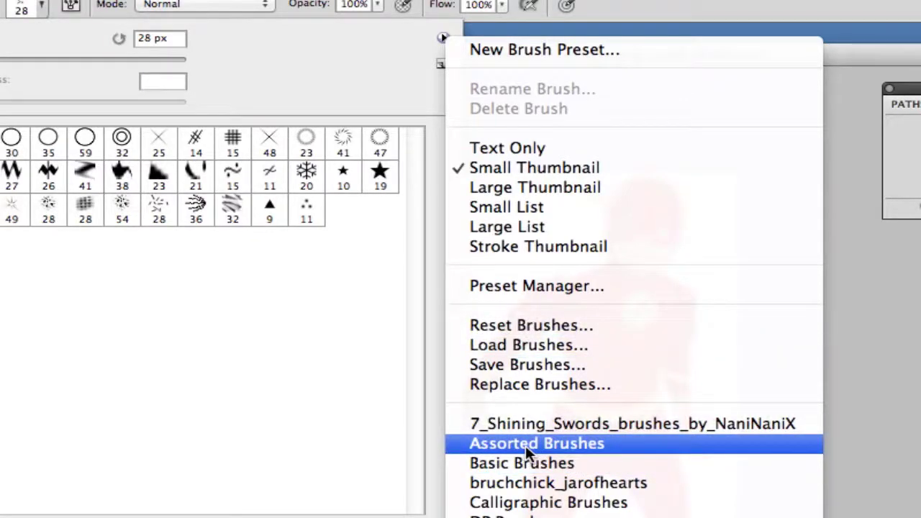
{"action": "left_click", "coordinate": [506, 445]}
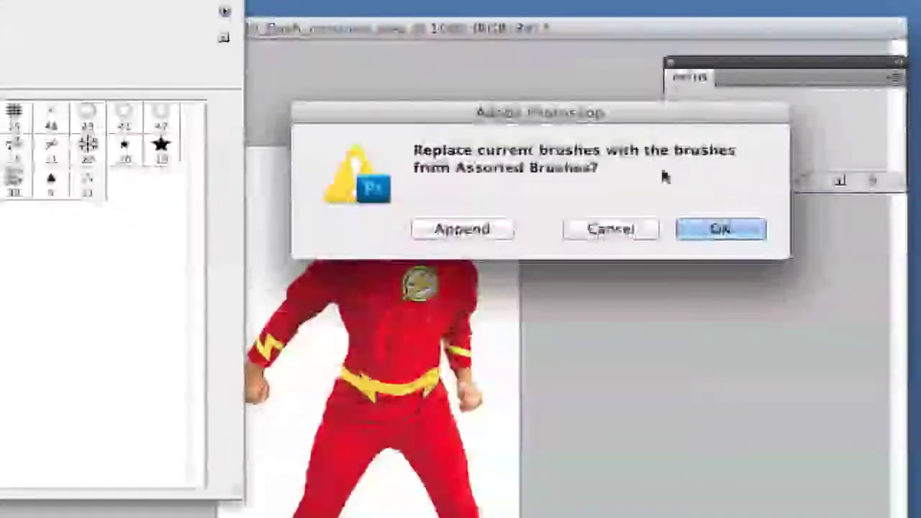
{"action": "left_click", "coordinate": [720, 229]}
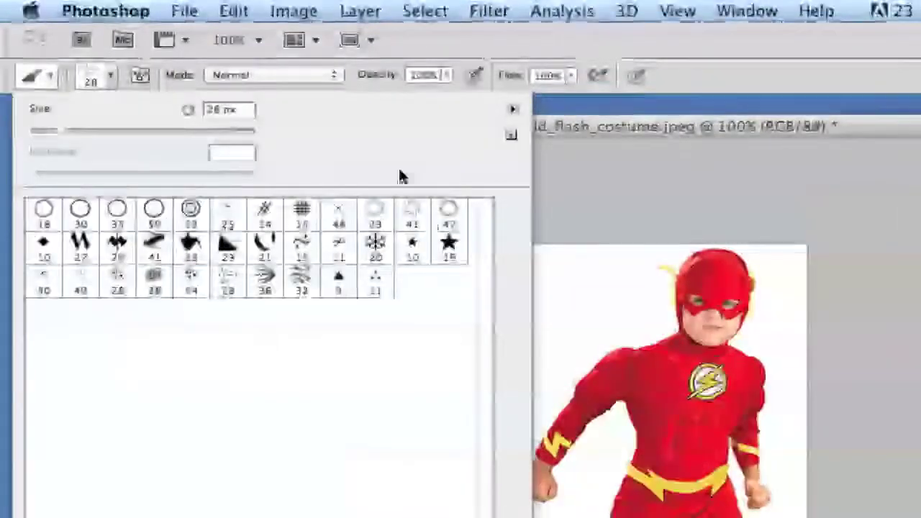
{"action": "left_click", "coordinate": [228, 288]}
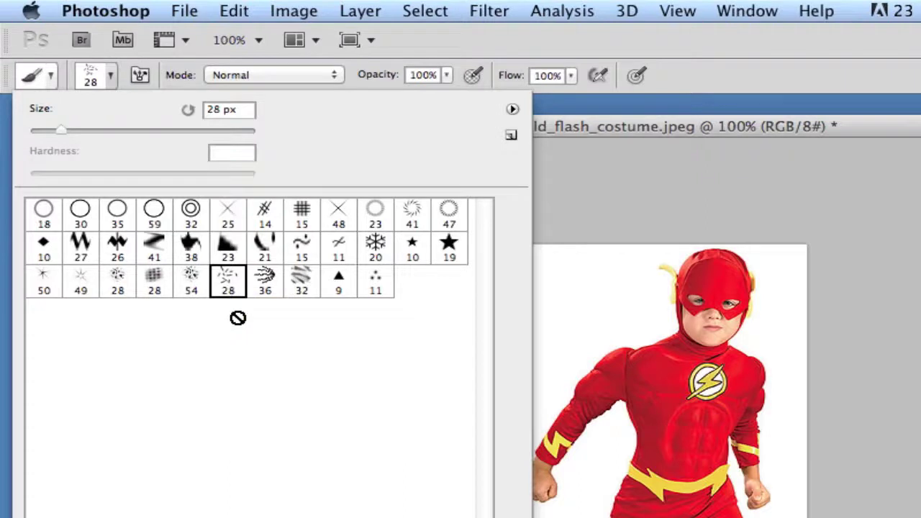
{"action": "left_click", "coordinate": [598, 177]}
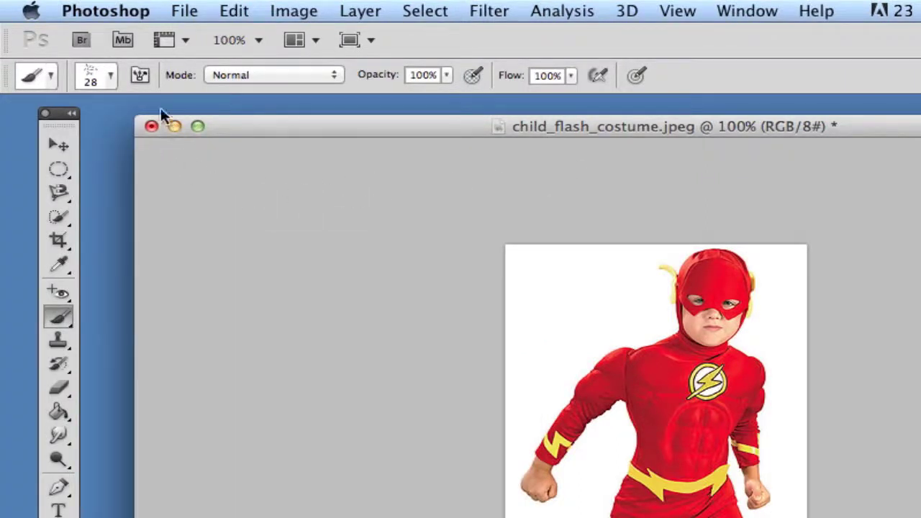
Step: Open the detailed brush settings, clear the overlapping Layers palette away, and set the brush tip's spacing to 1%
{"action": "left_click", "coordinate": [141, 74]}
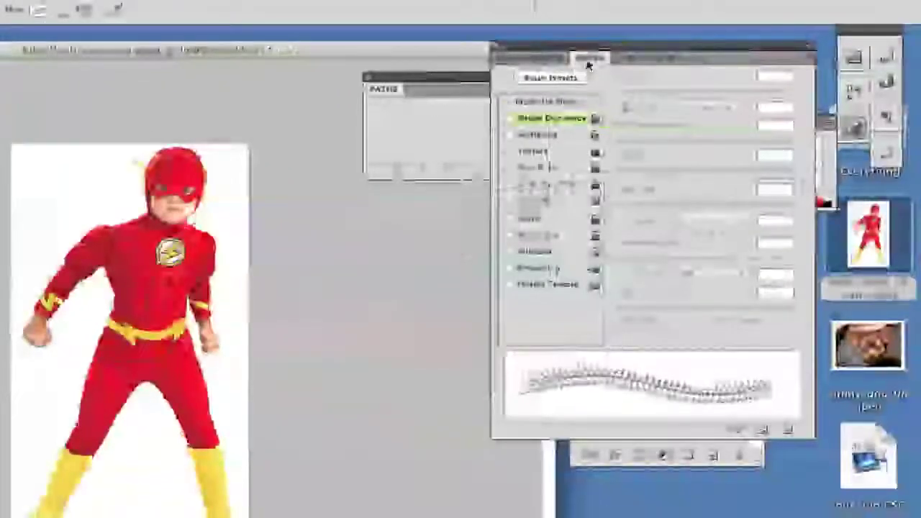
{"action": "left_click_drag", "start_coordinate": [589, 65], "coordinate": [375, 87]}
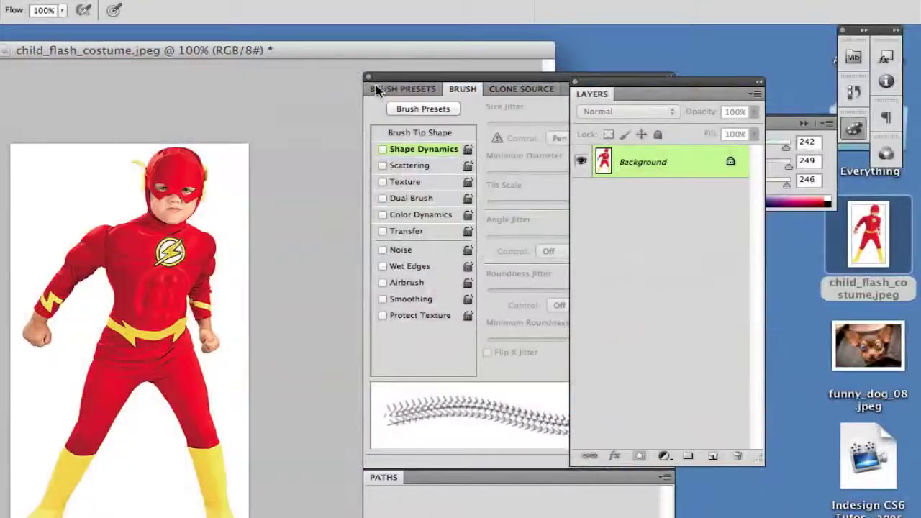
{"action": "mouse_move", "coordinate": [617, 89]}
{"action": "left_mouse_down"}
{"action": "mouse_move", "coordinate": [716, 77]}
{"action": "mouse_move", "coordinate": [770, 57]}
{"action": "left_mouse_up"}
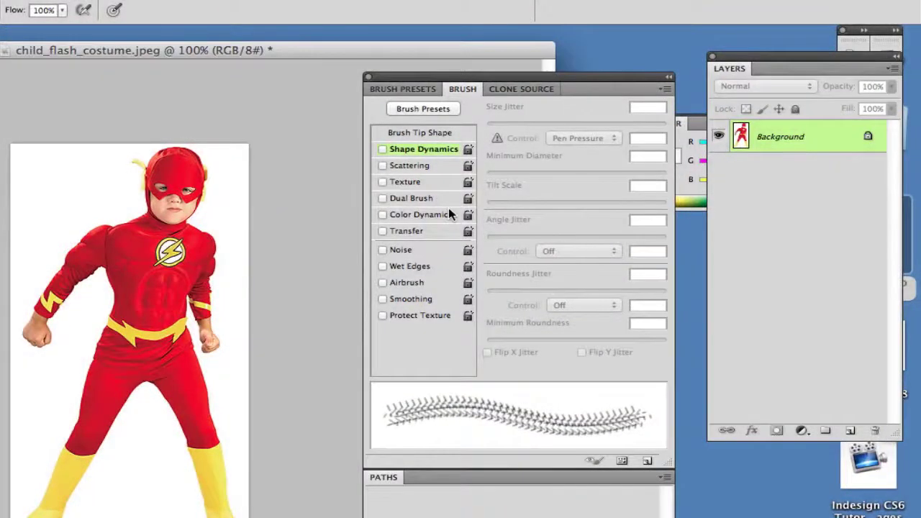
{"action": "left_click", "coordinate": [403, 134]}
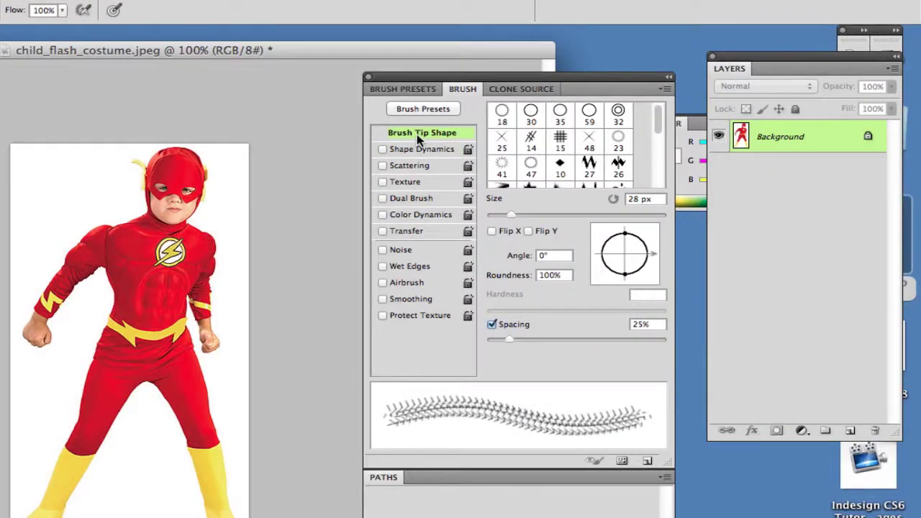
{"action": "left_click_drag", "start_coordinate": [509, 346], "coordinate": [478, 340]}
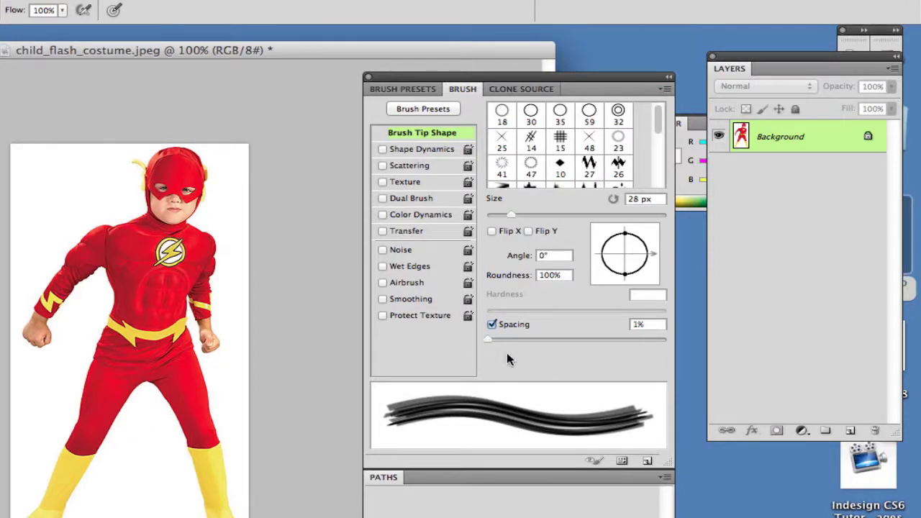
Step: Enable Shape Dynamics for the brush with Size Jitter controlled by Pen Pressure
{"action": "left_click", "coordinate": [408, 149]}
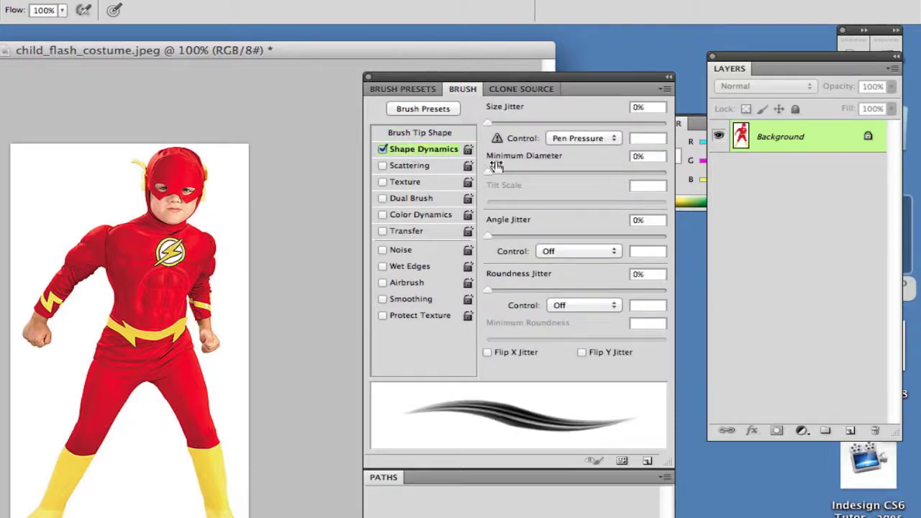
{"action": "left_click", "coordinate": [580, 139]}
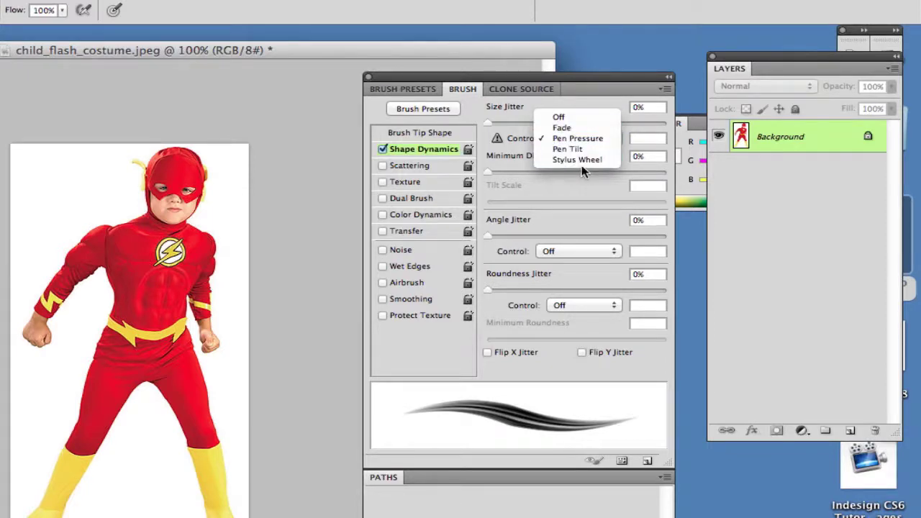
{"action": "left_click", "coordinate": [590, 139]}
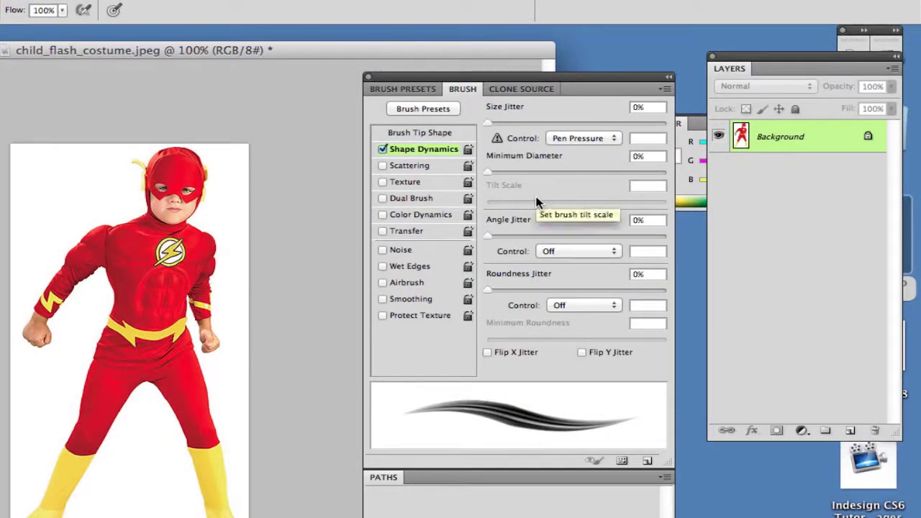
Step: Add a new layer above the Background and name it Glowing Stripes
{"action": "mouse_move", "coordinate": [756, 58]}
{"action": "left_mouse_down"}
{"action": "mouse_move", "coordinate": [317, 135]}
{"action": "mouse_move", "coordinate": [63, 127]}
{"action": "mouse_move", "coordinate": [0, 99]}
{"action": "left_mouse_up"}
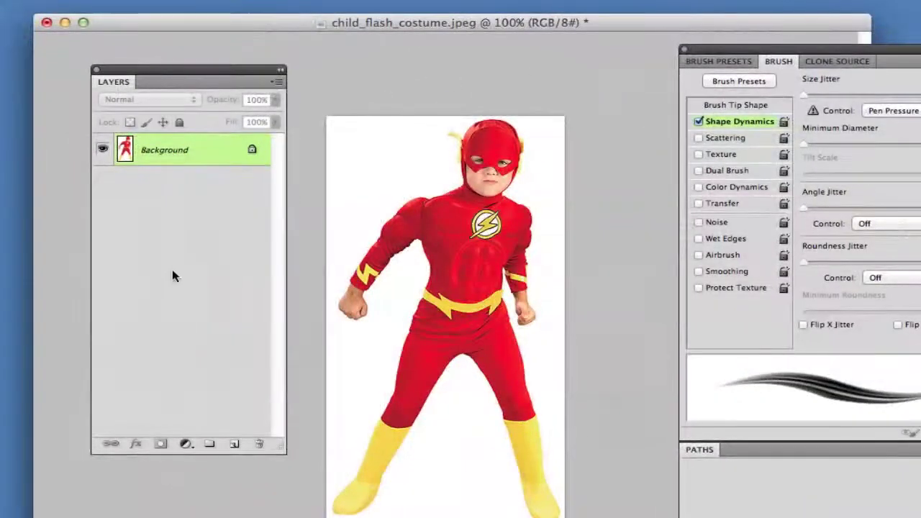
{"action": "left_click", "coordinate": [234, 446]}
{"action": "double_click", "coordinate": [155, 150]}
{"action": "type", "text": "Glwo"}
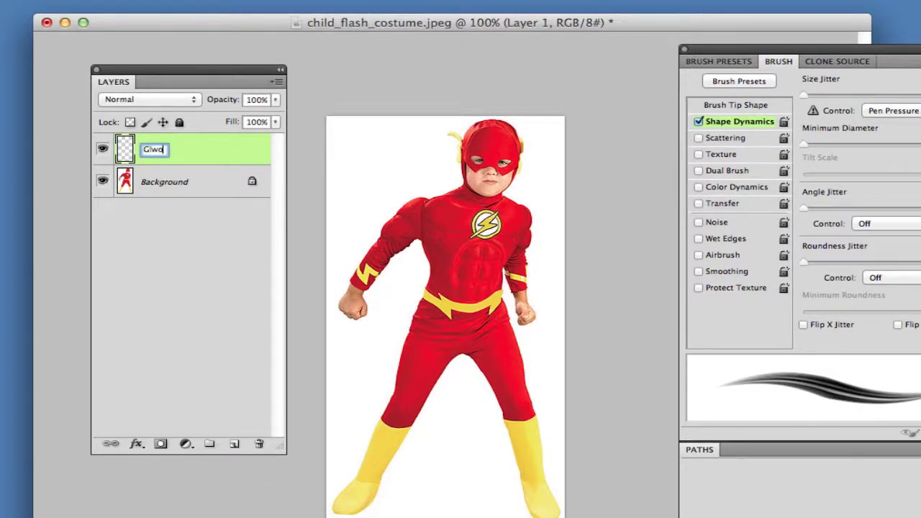
{"action": "key", "text": "BackSpace"}
{"action": "key", "text": "BackSpace"}
{"action": "type", "text": "owing Stripes"}
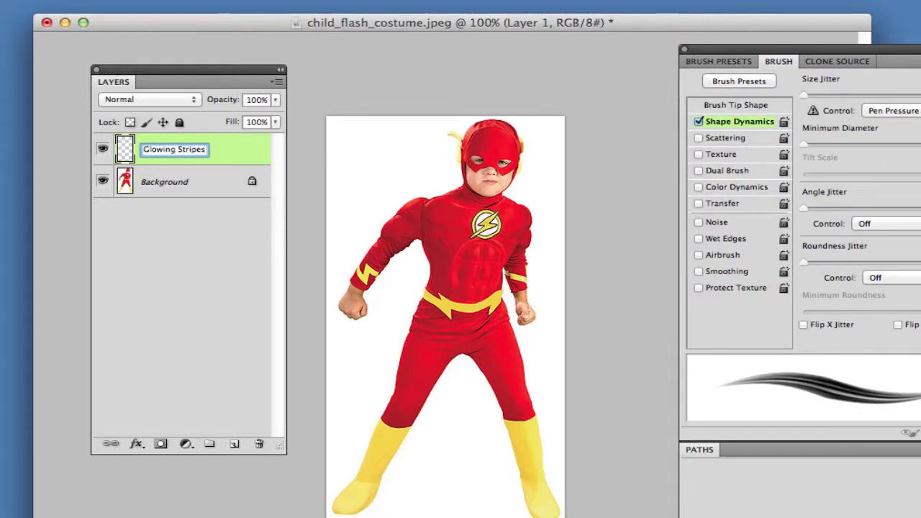
{"action": "key", "text": "Return"}
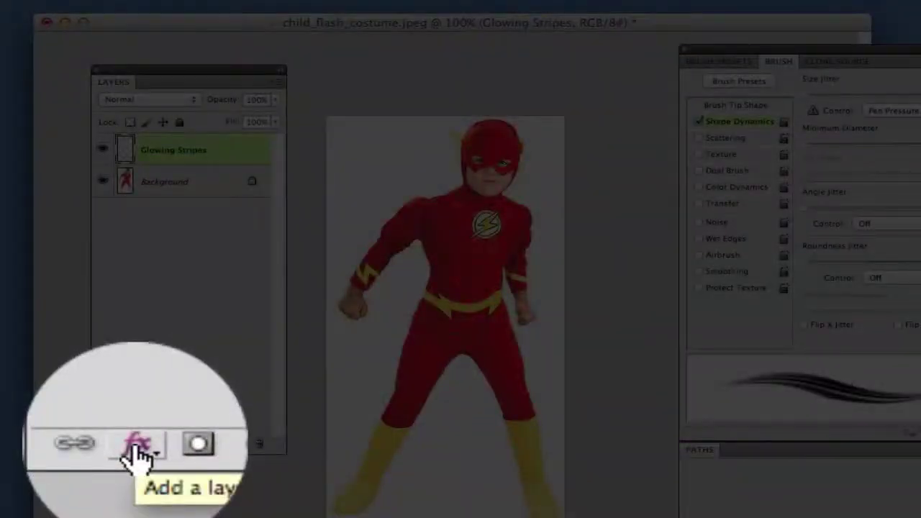
Step: Add an Outer Glow to the Glowing Stripes layer with Hard Light blend mode and 100% opacity
{"action": "left_click", "coordinate": [134, 444]}
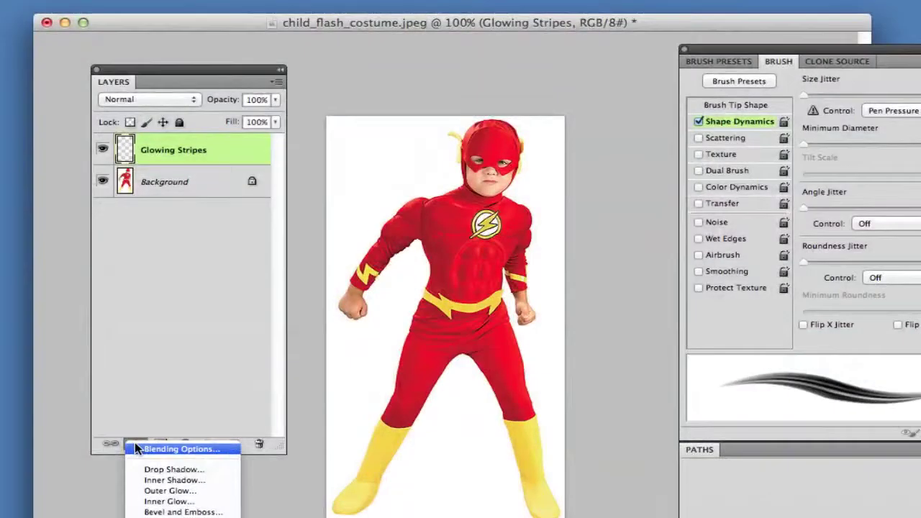
{"action": "left_click", "coordinate": [164, 492]}
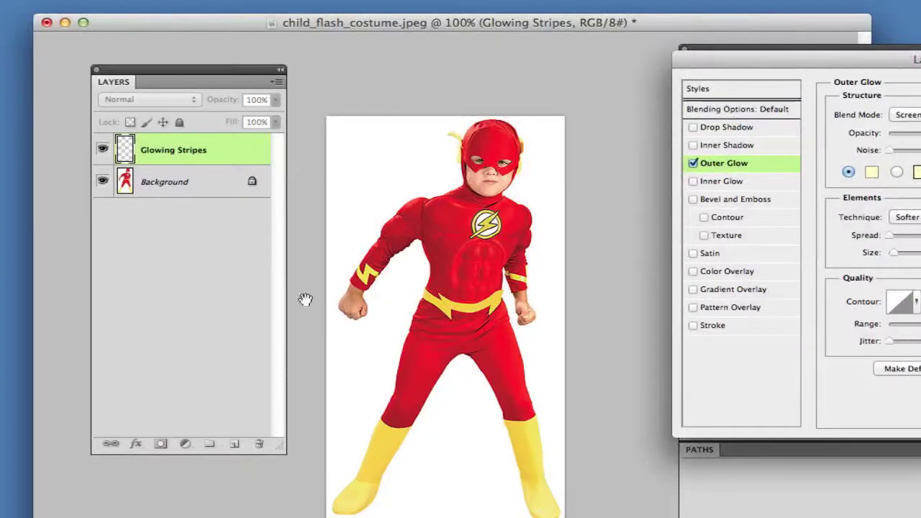
{"action": "left_click_drag", "start_coordinate": [773, 65], "coordinate": [679, 66]}
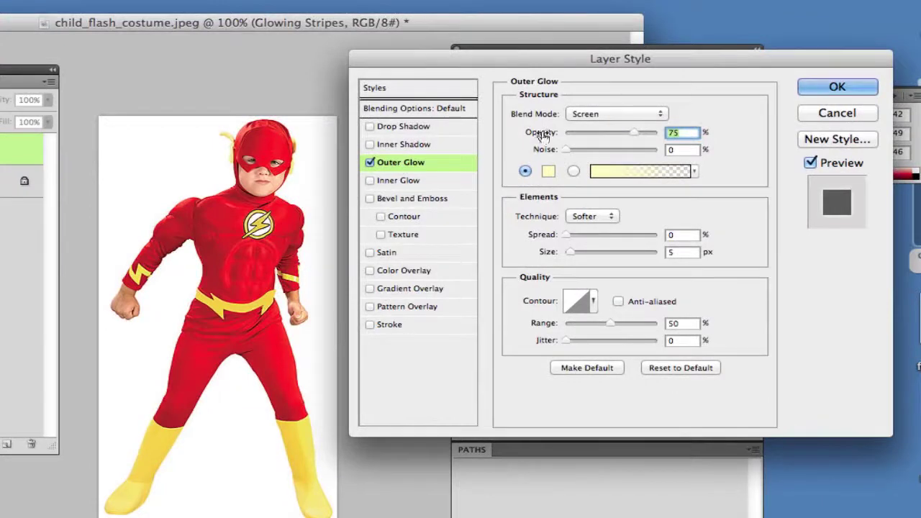
{"action": "left_click", "coordinate": [593, 115]}
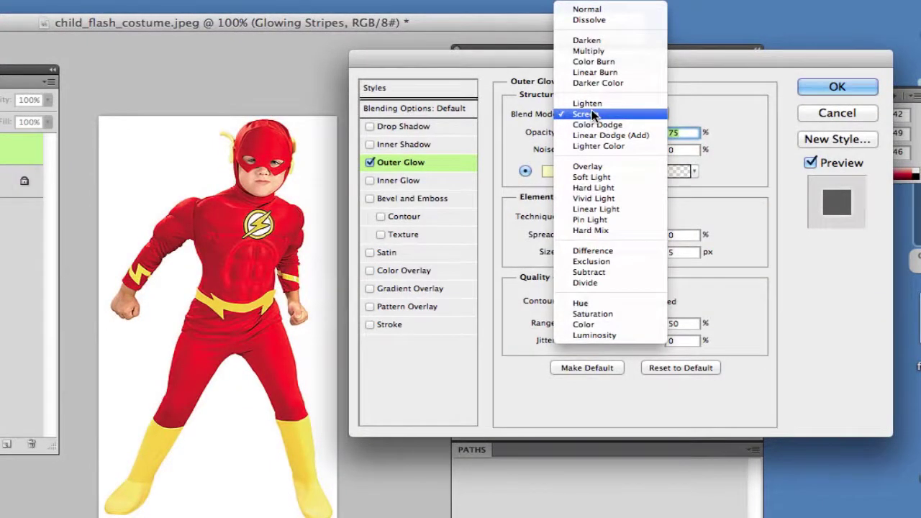
{"action": "left_click", "coordinate": [585, 189]}
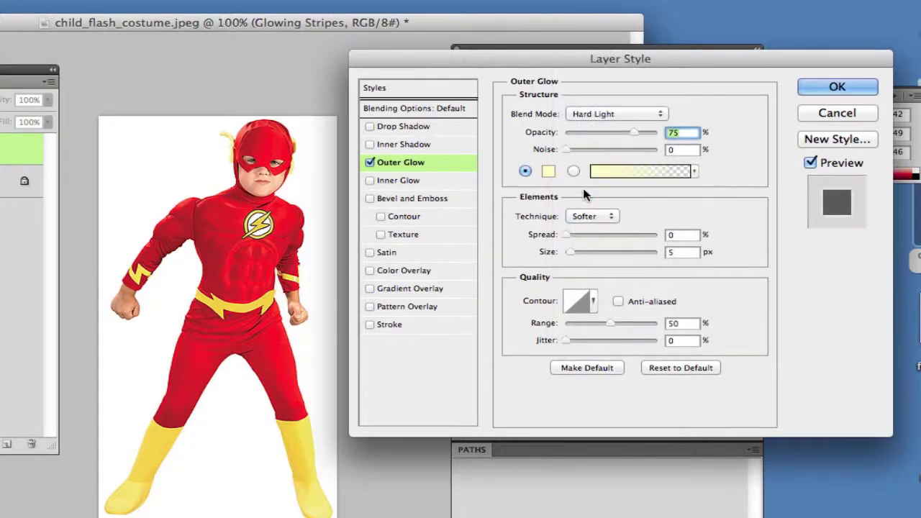
{"action": "left_click", "coordinate": [632, 131]}
{"action": "left_click_drag", "start_coordinate": [657, 132], "coordinate": [663, 135]}
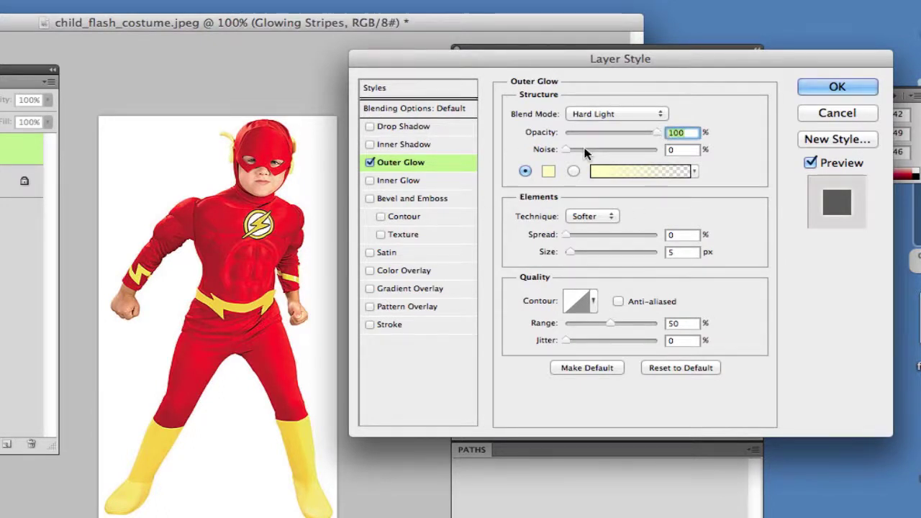
Step: Set the Outer Glow colour to bright yellow, f4f40d
{"action": "left_click", "coordinate": [548, 170]}
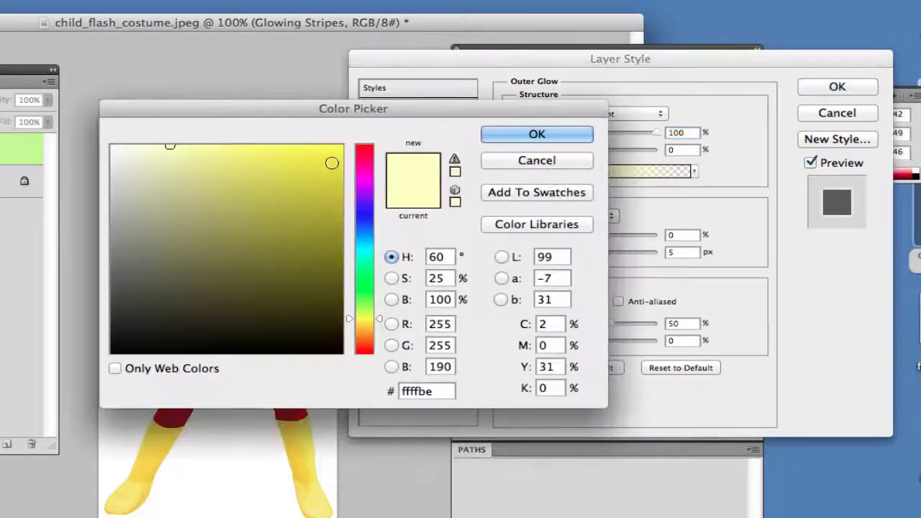
{"action": "left_click", "coordinate": [330, 153]}
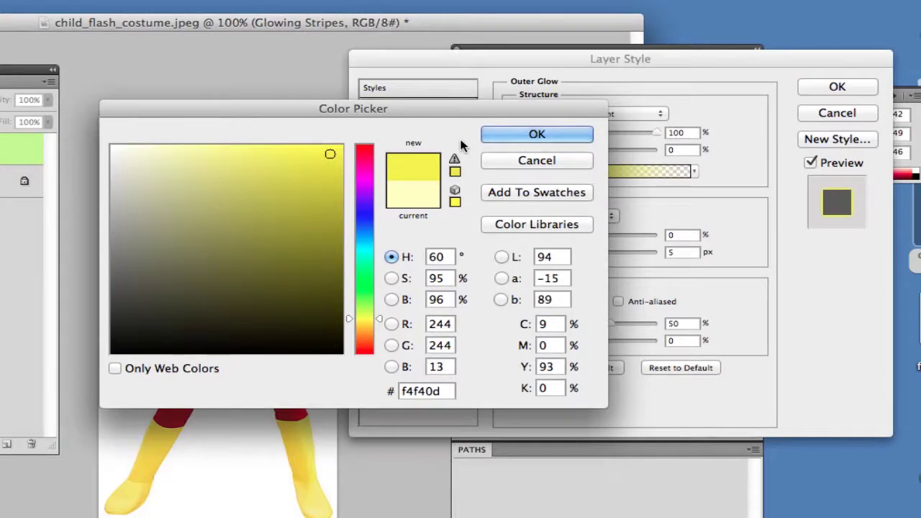
{"action": "left_click", "coordinate": [504, 135]}
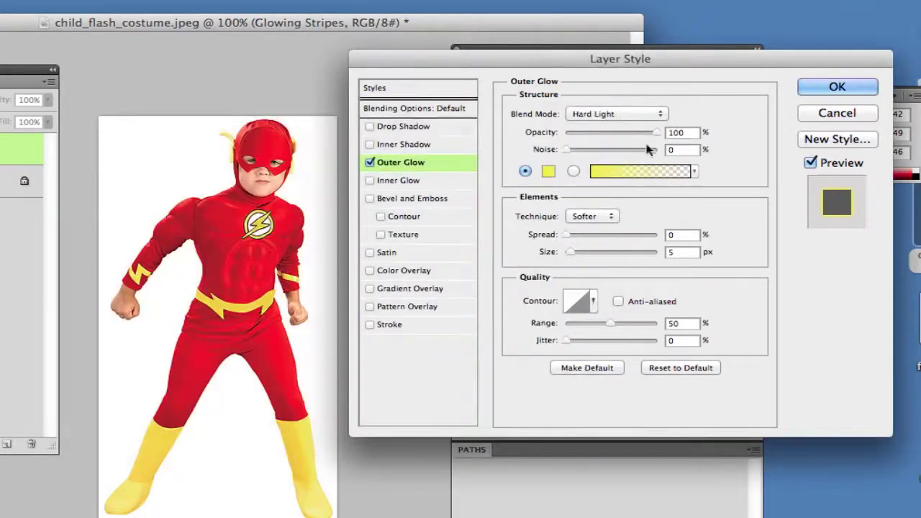
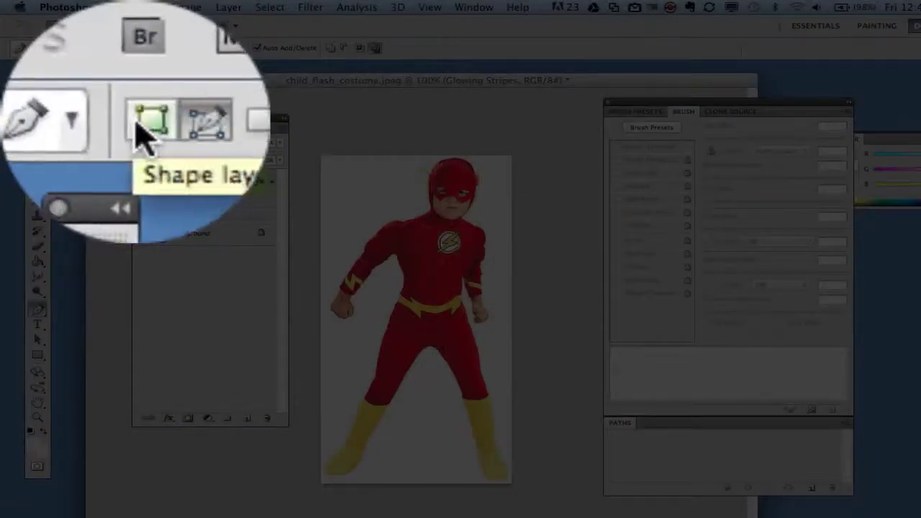
Step: With the Pen tool in Paths mode, draw an open path from beside the boy's bent arm up over the shoulder to beside the head
{"action": "left_click", "coordinate": [85, 49]}
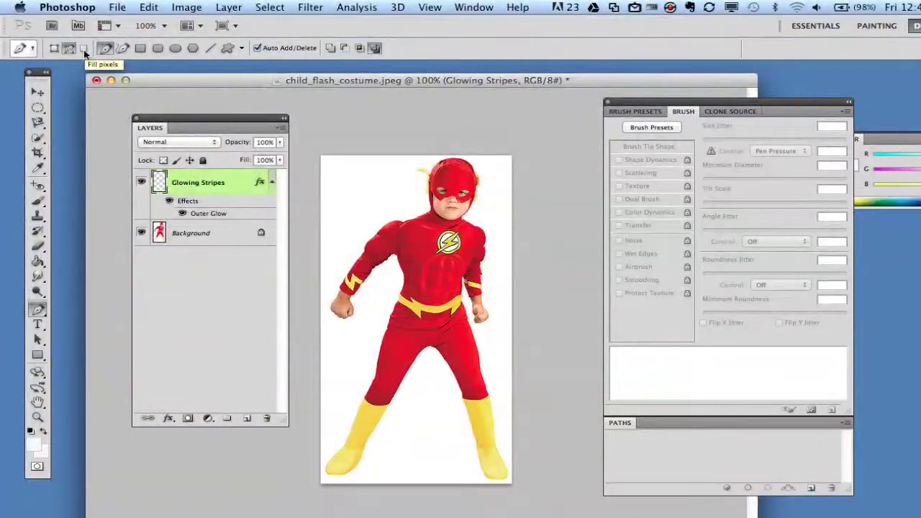
{"action": "left_click", "coordinate": [70, 49]}
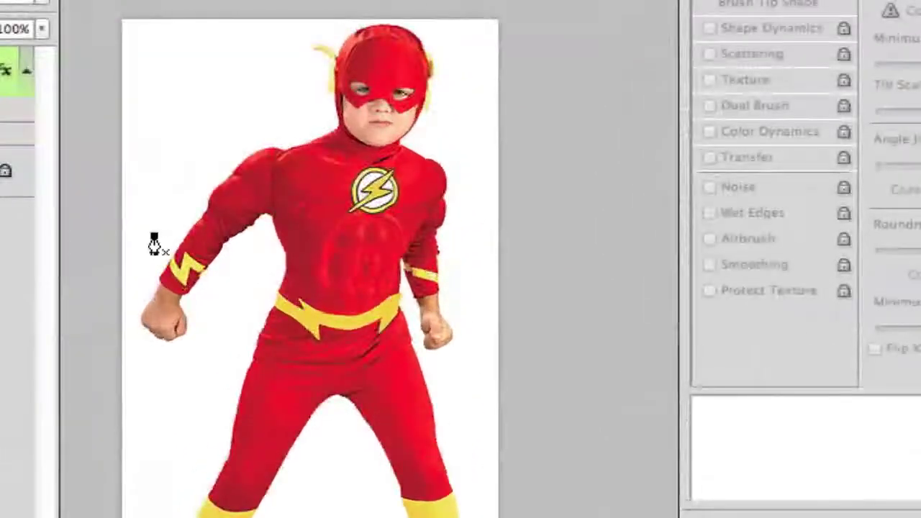
{"action": "left_click", "coordinate": [154, 235]}
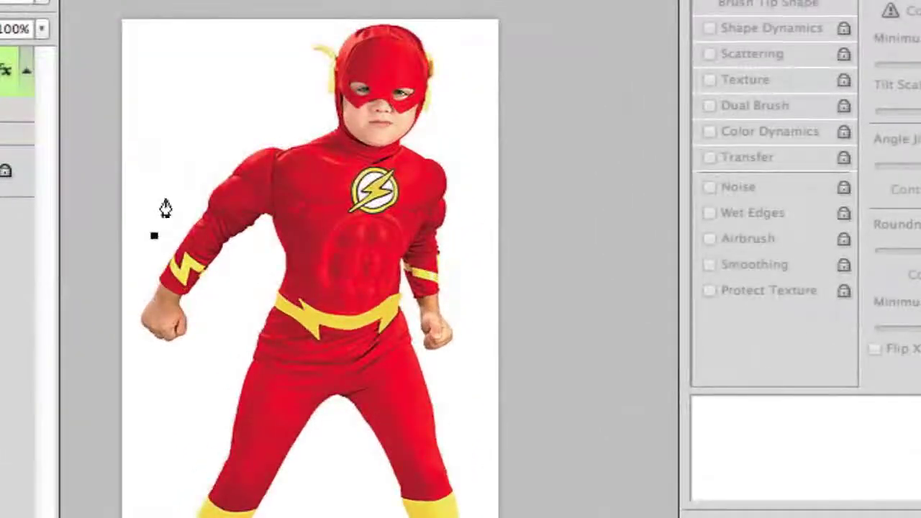
{"action": "left_click", "coordinate": [177, 143]}
{"action": "left_click_drag", "start_coordinate": [177, 142], "coordinate": [229, 112]}
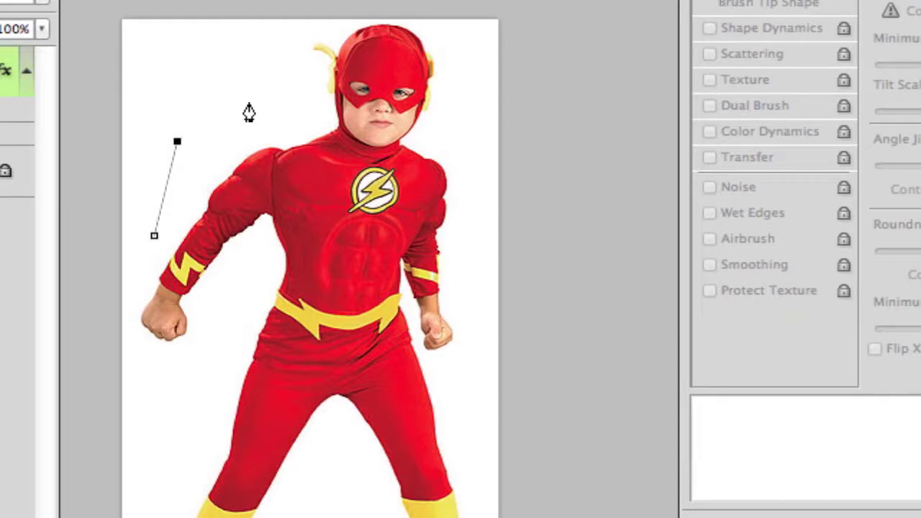
{"action": "left_click_drag", "start_coordinate": [264, 105], "coordinate": [263, 89]}
{"action": "left_click_drag", "start_coordinate": [262, 42], "coordinate": [272, 42]}
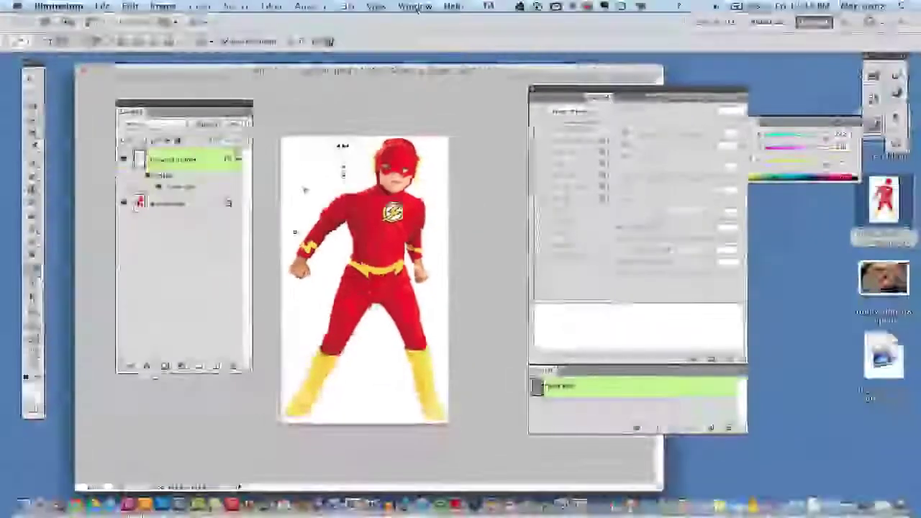
Step: Display the Paths panel and detach it from the Brush panel, placing it beside the photo
{"action": "left_click", "coordinate": [416, 6]}
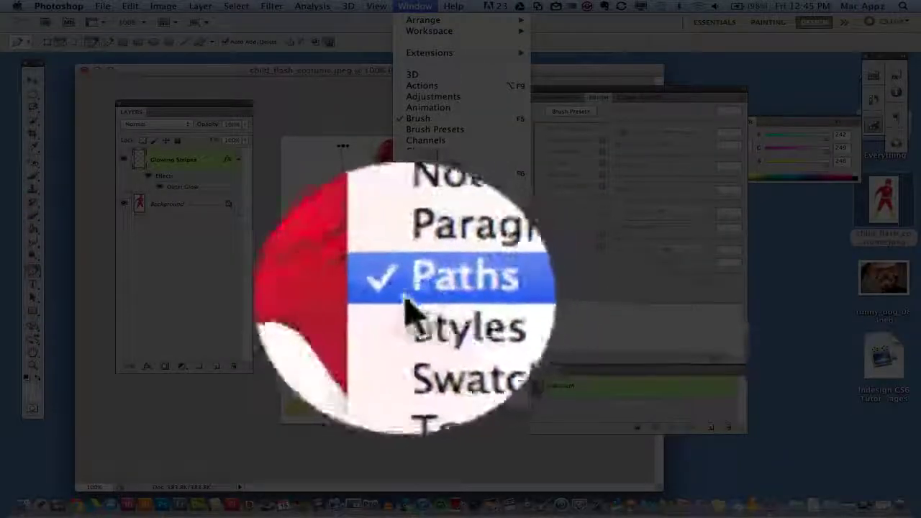
{"action": "left_click", "coordinate": [412, 293]}
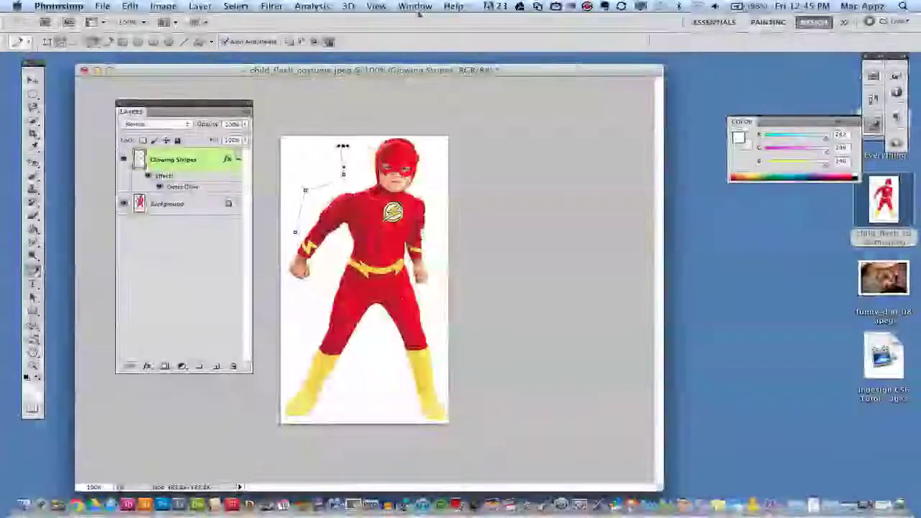
{"action": "left_click", "coordinate": [416, 6]}
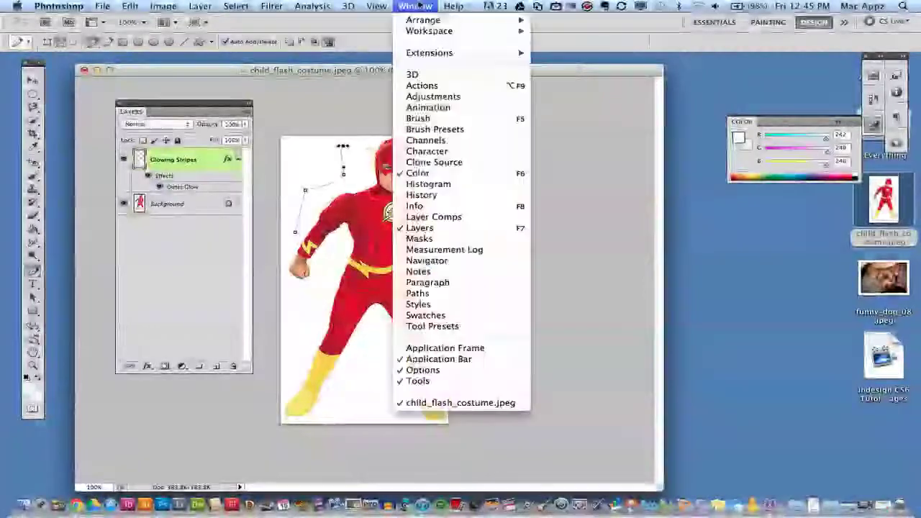
{"action": "left_click", "coordinate": [417, 293]}
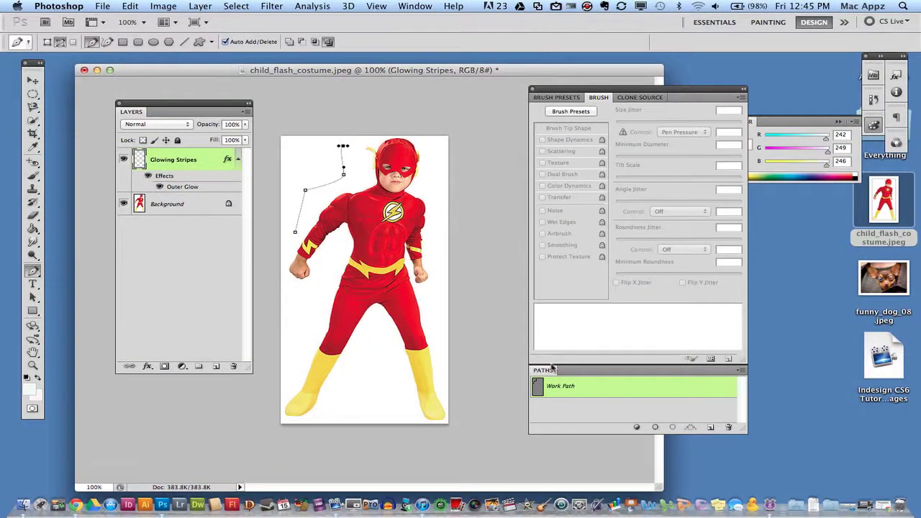
{"action": "left_click_drag", "start_coordinate": [545, 370], "coordinate": [481, 140]}
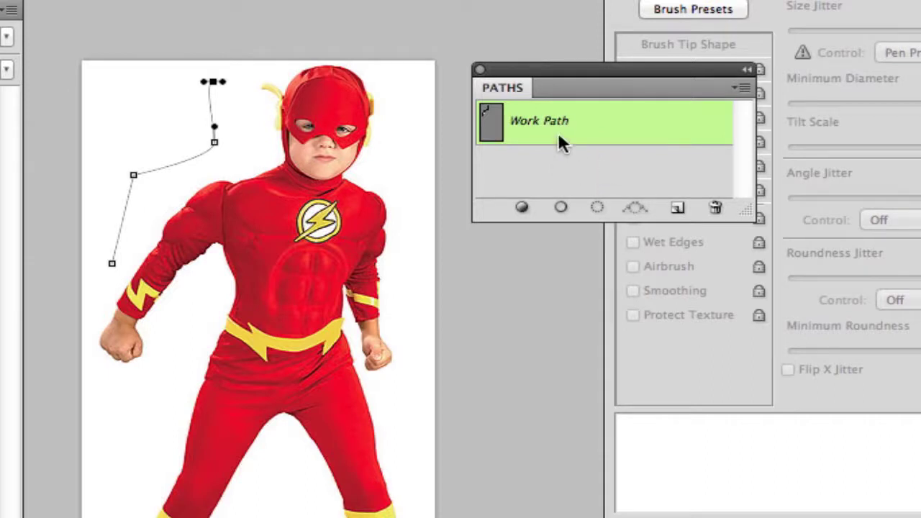
Step: Stroke the work path using the Brush tool with Simulate Pressure enabled, and deselect the path
{"action": "right_click", "coordinate": [559, 123]}
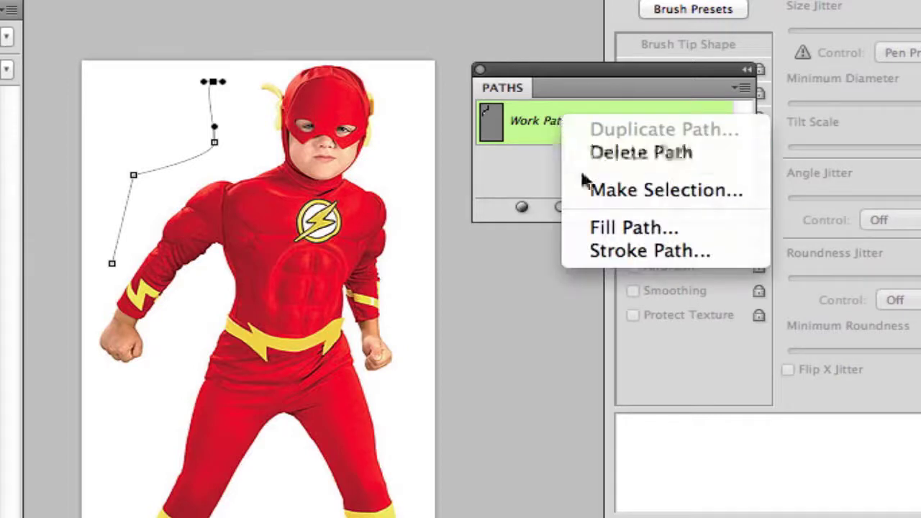
{"action": "left_click", "coordinate": [604, 249]}
{"action": "left_click", "coordinate": [469, 256]}
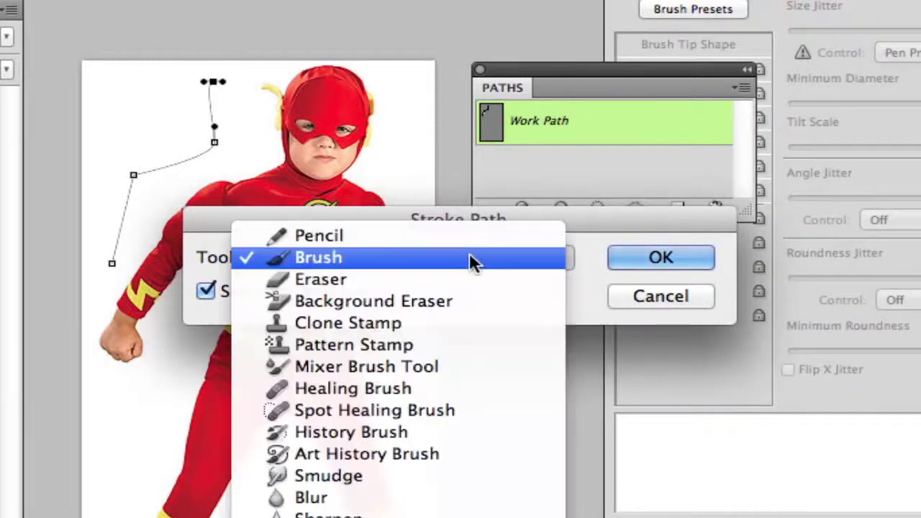
{"action": "left_click", "coordinate": [453, 235]}
{"action": "left_click", "coordinate": [359, 256]}
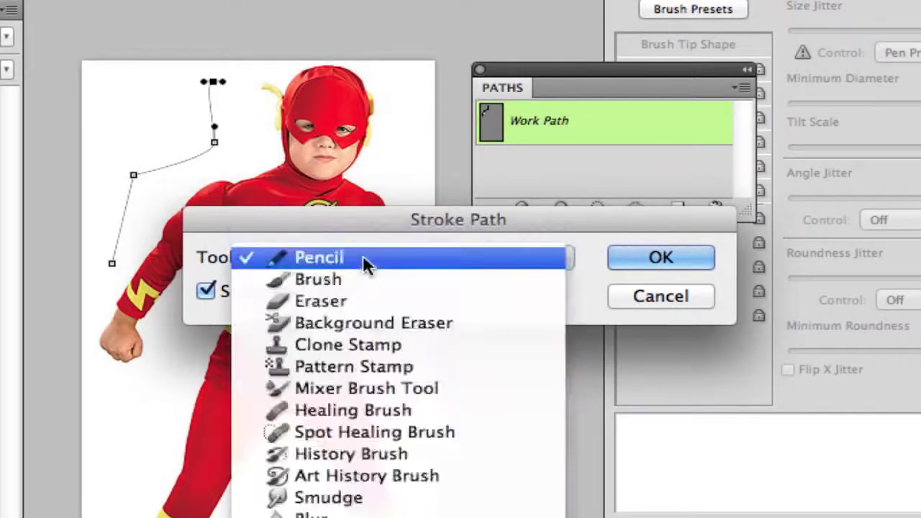
{"action": "left_click", "coordinate": [346, 280]}
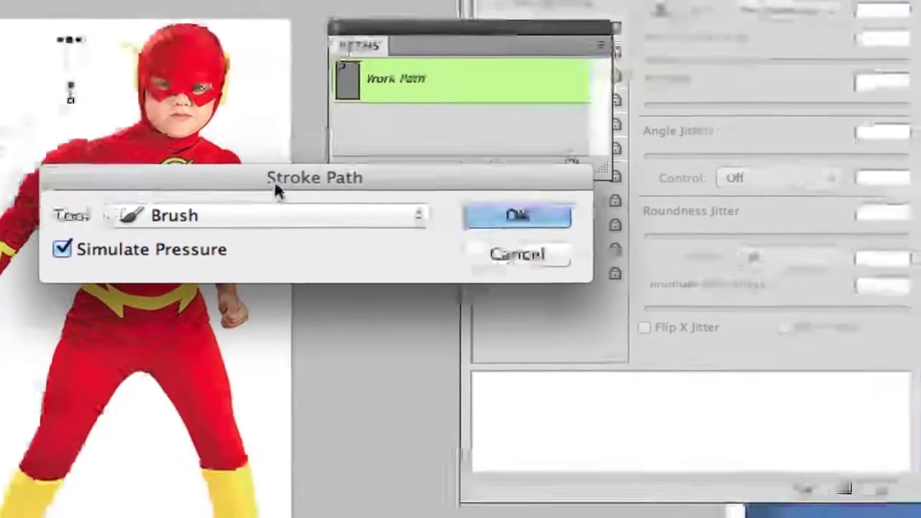
{"action": "left_click_drag", "start_coordinate": [421, 229], "coordinate": [660, 155]}
{"action": "left_click_drag", "start_coordinate": [508, 114], "coordinate": [552, 93]}
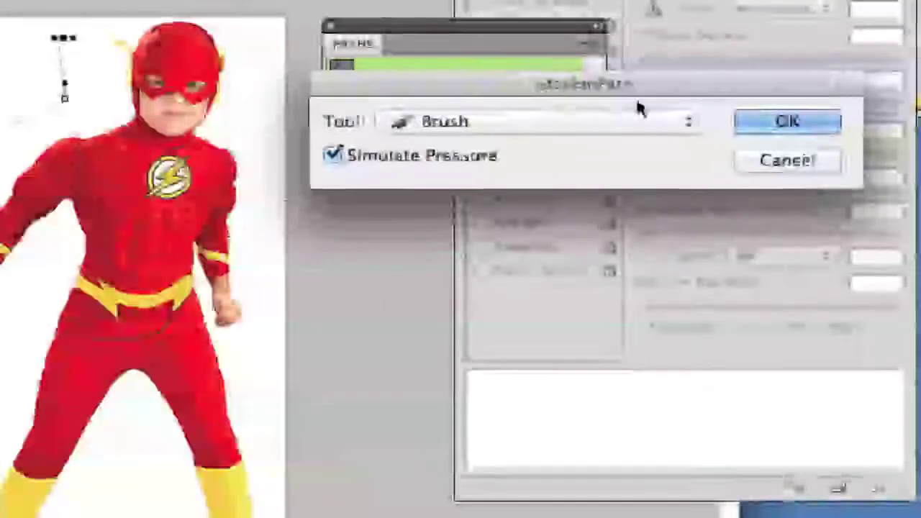
{"action": "left_click", "coordinate": [810, 118]}
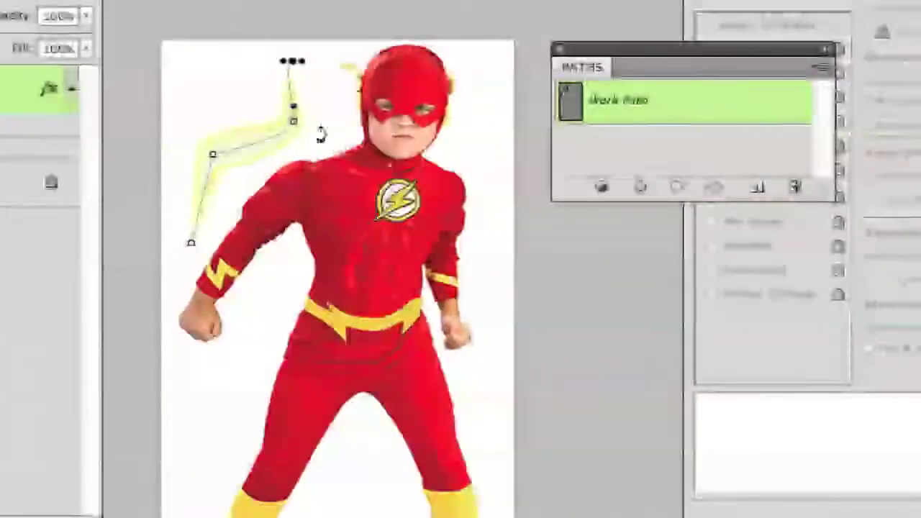
{"action": "left_click", "coordinate": [623, 137]}
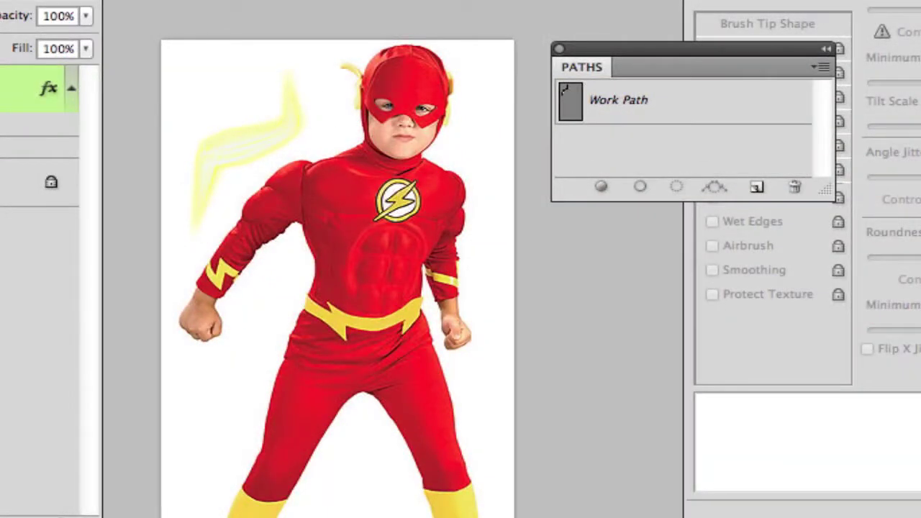
Step: Show the photo at 100% and enlarge its document window to leave empty space around the image
{"action": "left_click", "coordinate": [164, 115]}
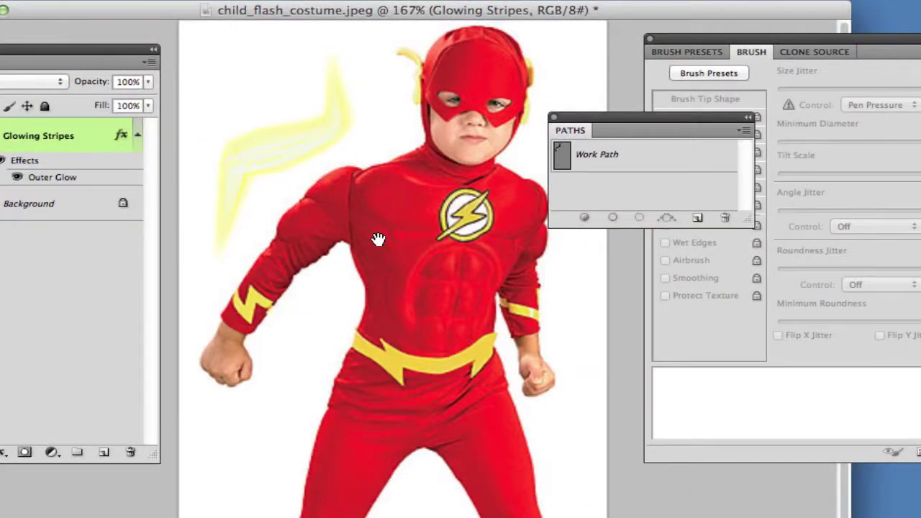
{"action": "key", "text": "super+1"}
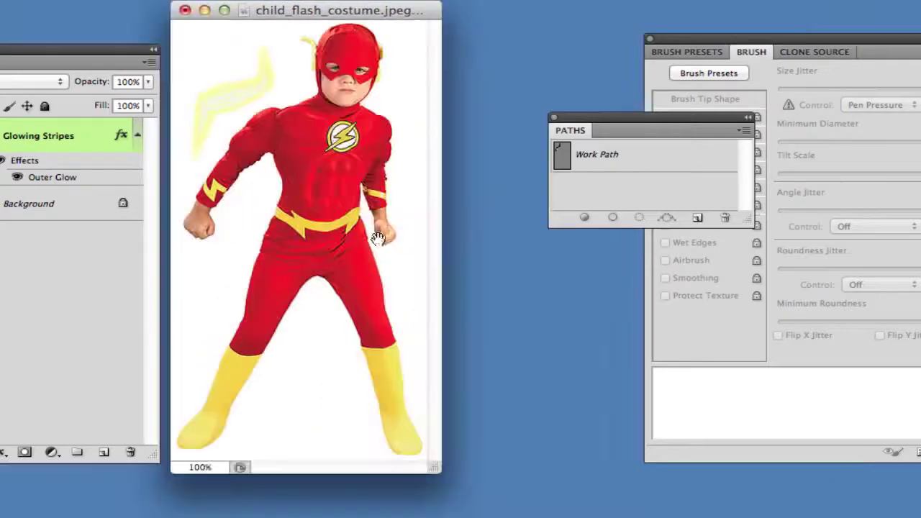
{"action": "left_click_drag", "start_coordinate": [433, 467], "coordinate": [574, 517]}
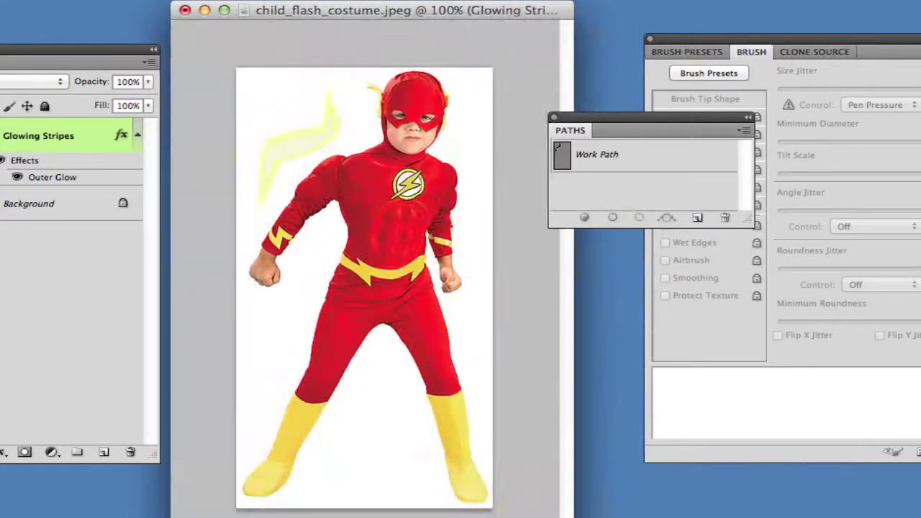